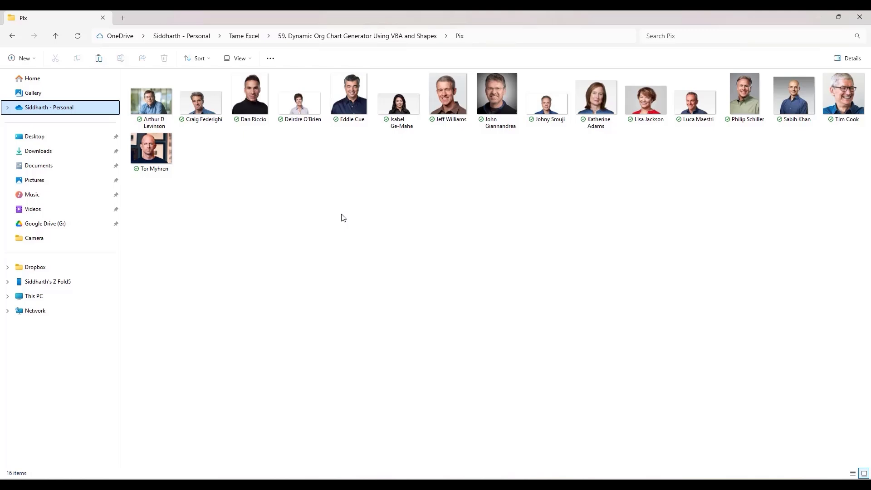
# - Switch to the Org Chart Generator workbook in Excel and check the object name of the Apple logo on the OrgChart sheet
pyautogui.hotkey('alt', 'Tab')
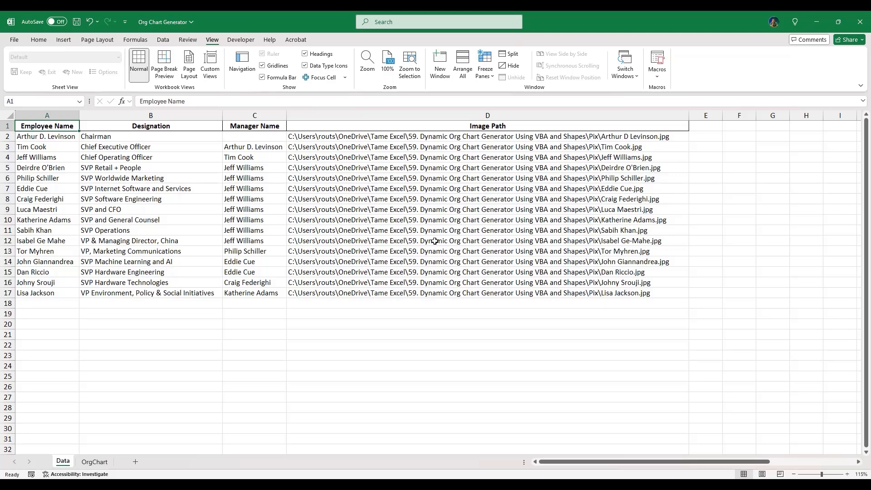
pyautogui.click(96, 461)
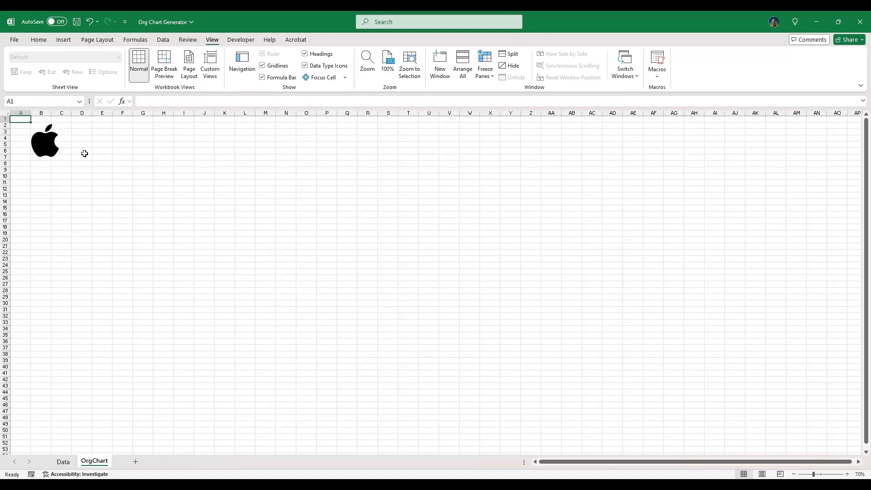
pyautogui.click(45, 141)
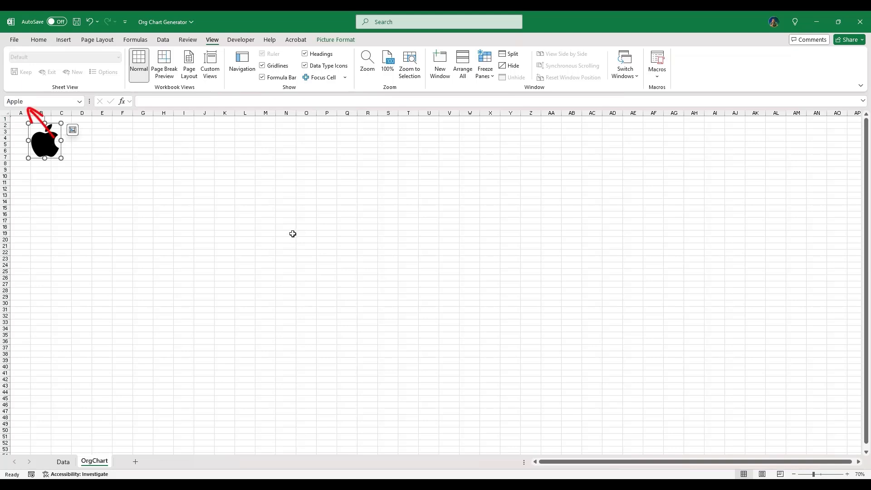
pyautogui.click(20, 119)
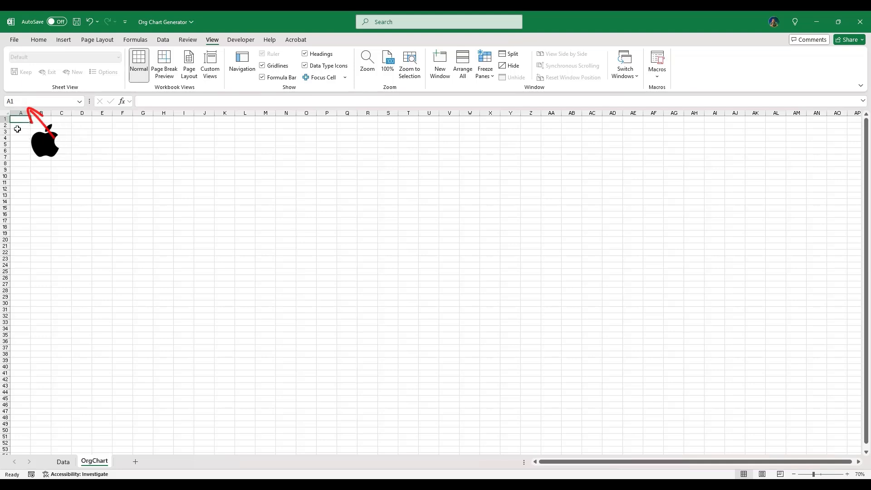
# - Draw a rounded rectangle about 2.6 cm high and 5.7 cm wide below the table on the Data sheet
pyautogui.click(66, 463)
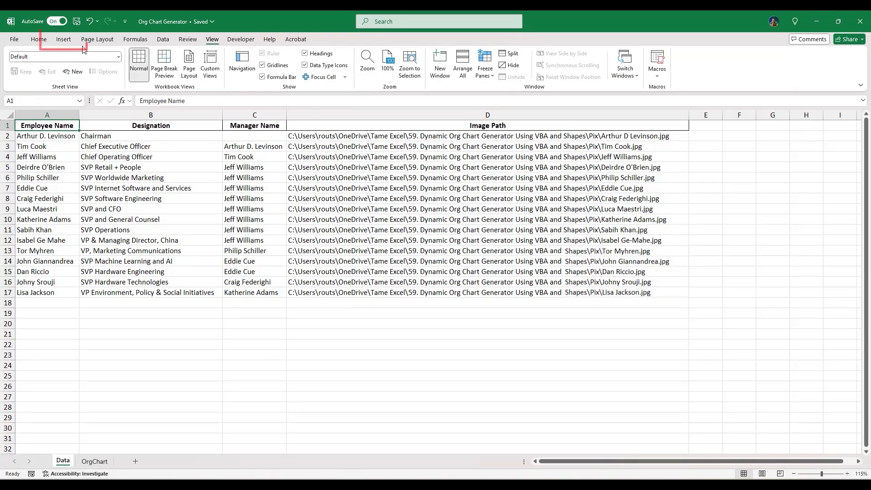
pyautogui.click(67, 40)
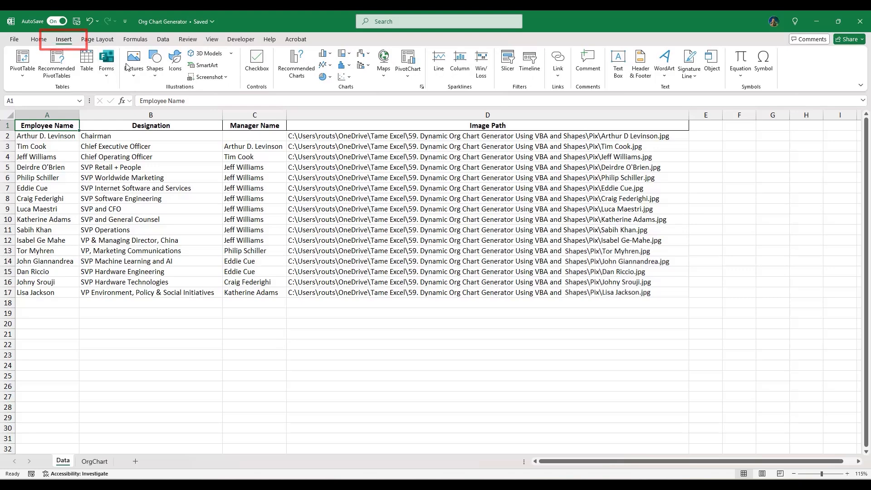
pyautogui.click(156, 64)
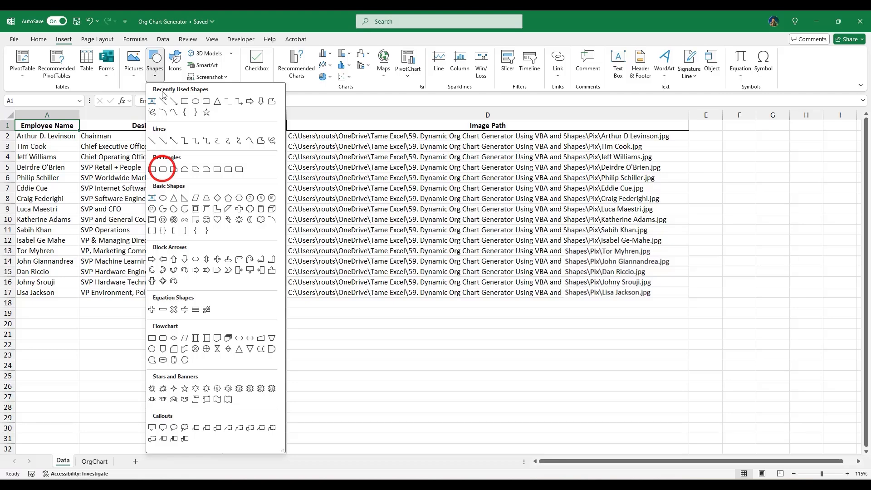
pyautogui.click(163, 170)
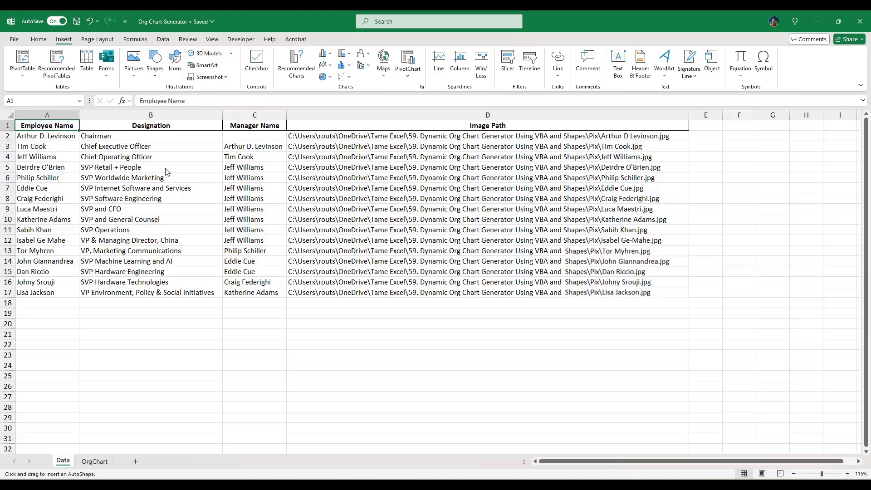
pyautogui.moveTo(248, 314); pyautogui.dragTo(361, 365)
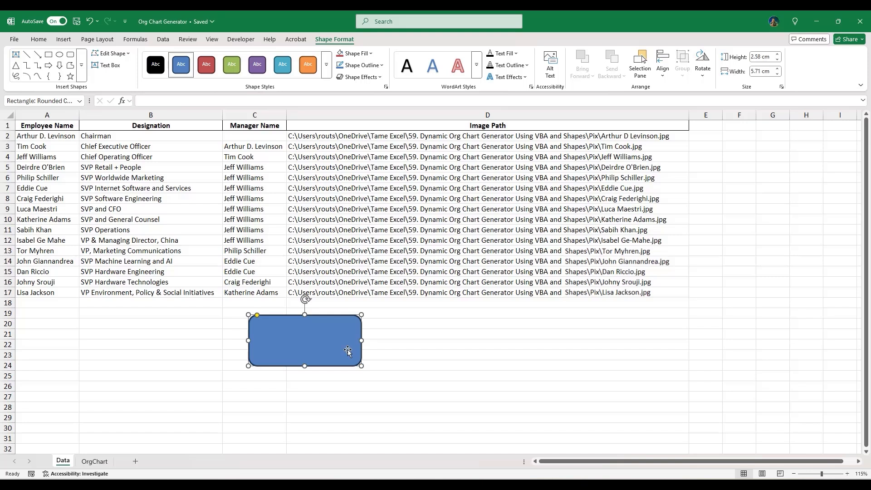
# - Name the rounded rectangle EmployeeDetails
pyautogui.click(64, 102)
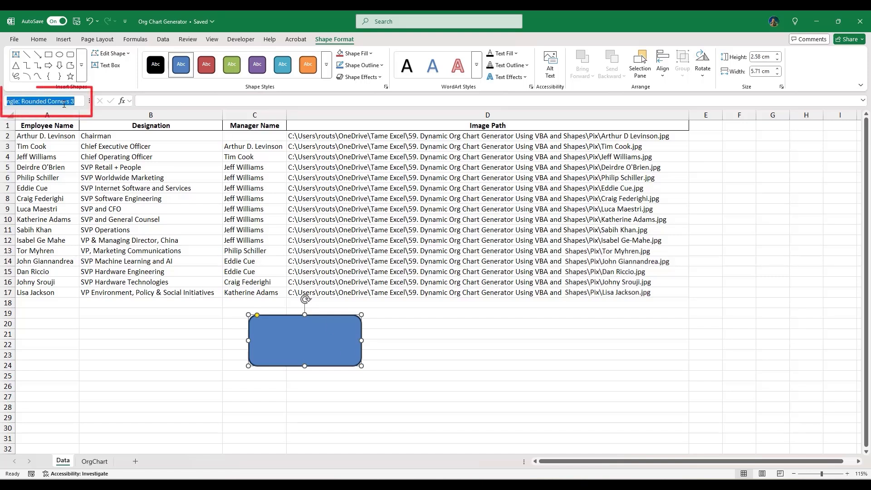
pyautogui.write('Employee')
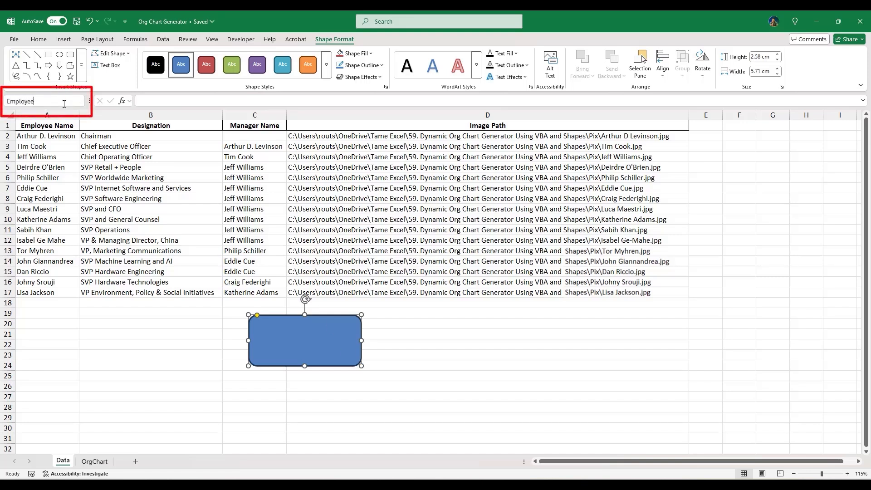
pyautogui.write('Details')
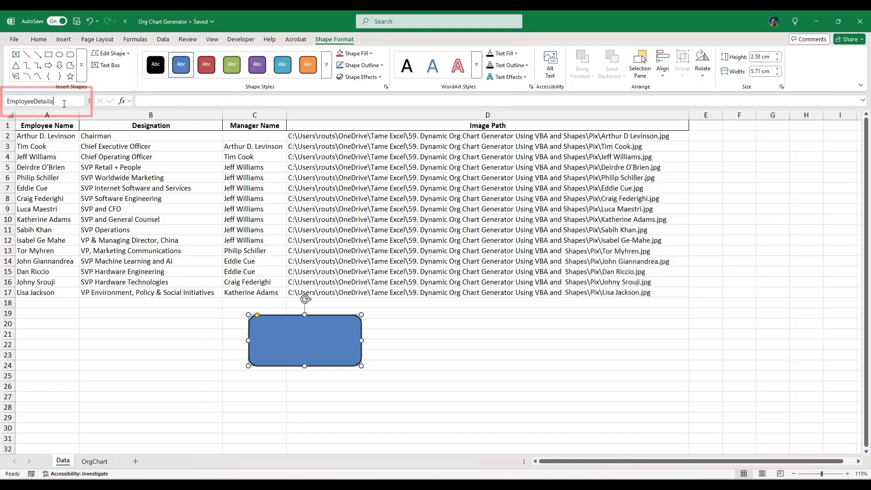
pyautogui.press('Return')
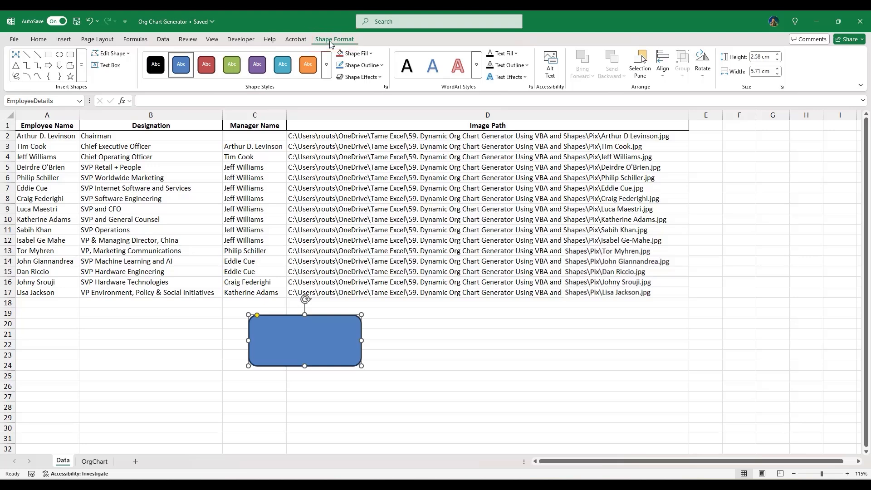
# - Give the rounded rectangle a ¼ pt outline and a light grey theme fill
pyautogui.click(381, 66)
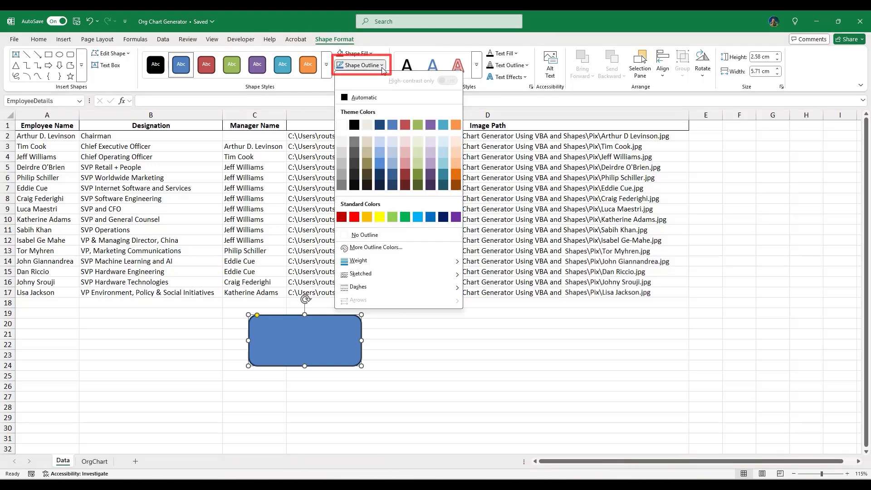
pyautogui.moveTo(363, 265)
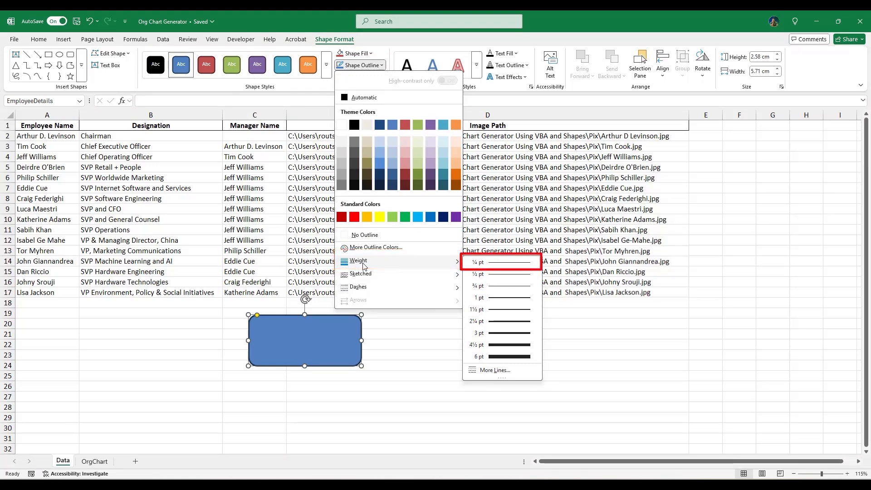
pyautogui.click(504, 265)
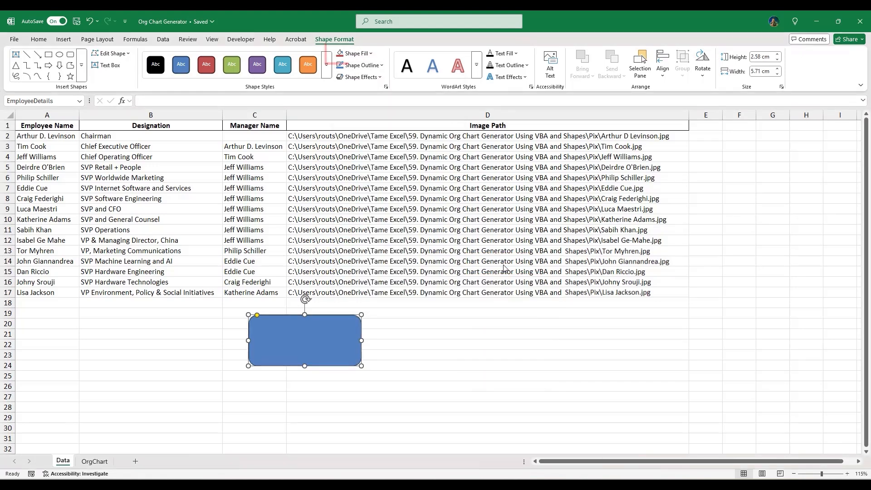
pyautogui.click(372, 54)
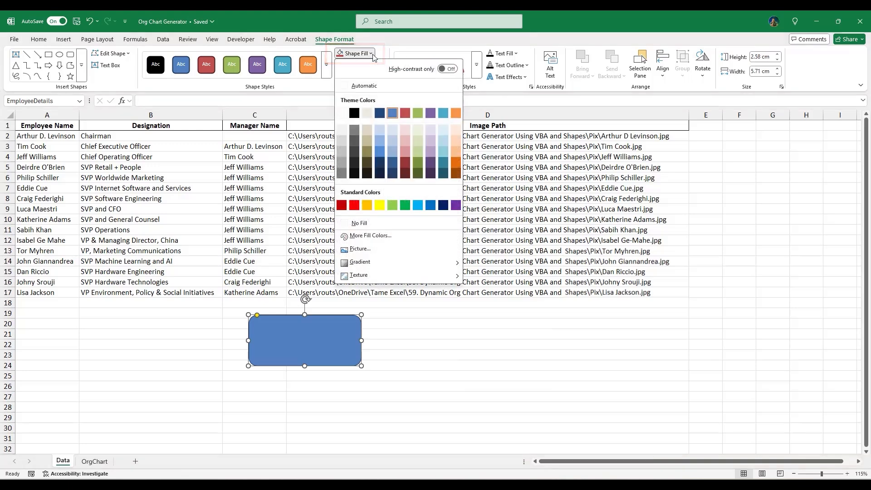
pyautogui.click(341, 143)
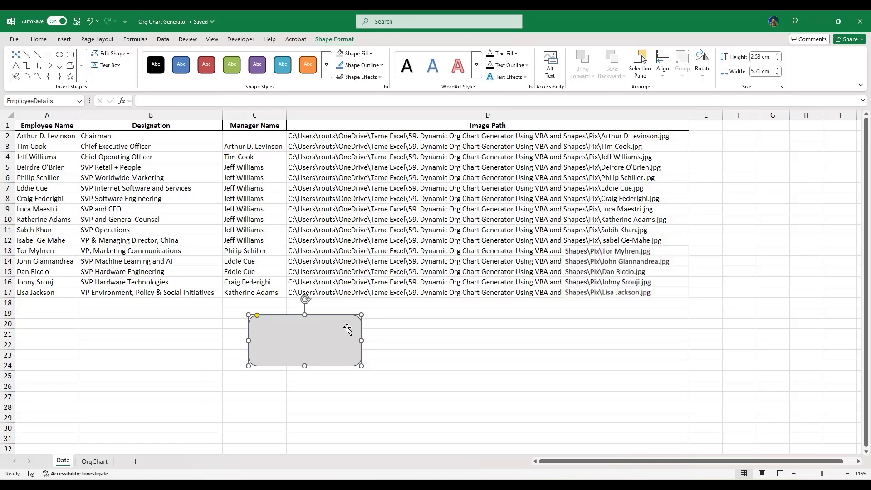
# - Apply the inner top-right shadow effect to the rounded rectangle and deselect it
pyautogui.click(380, 78)
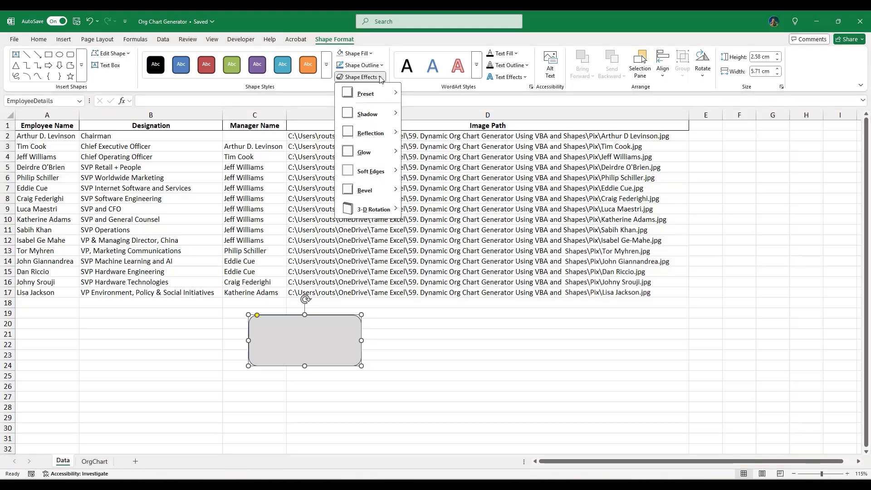
pyautogui.moveTo(380, 116)
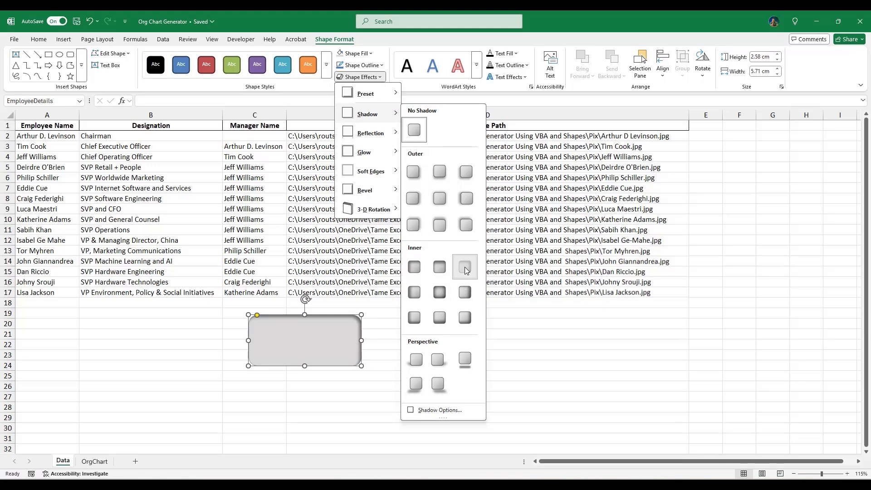
pyautogui.click(464, 267)
pyautogui.click(401, 331)
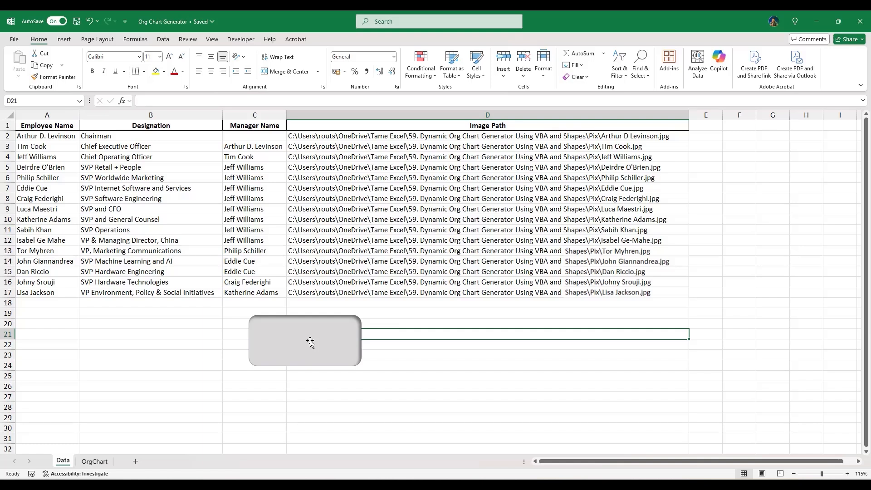
# - Draw a flowchart connector circle about 1.8 cm in diameter overlapping the middle of the rounded rectangle's upper edge
pyautogui.click(58, 41)
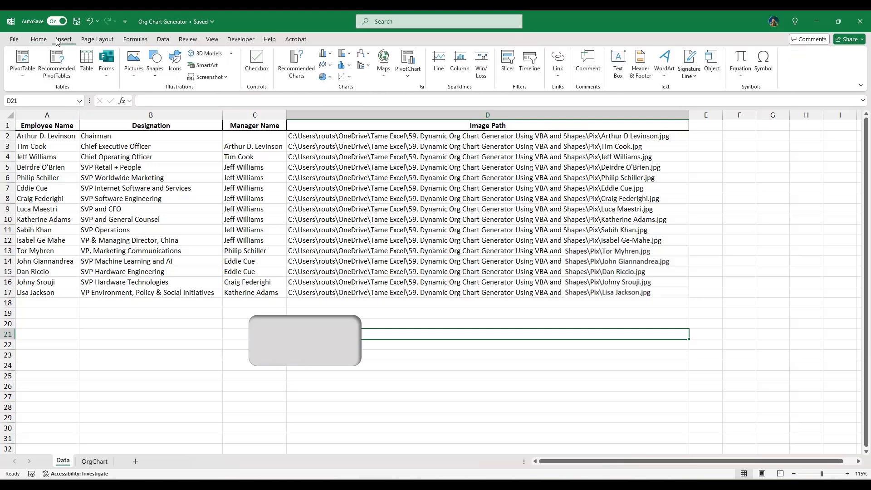
pyautogui.click(155, 68)
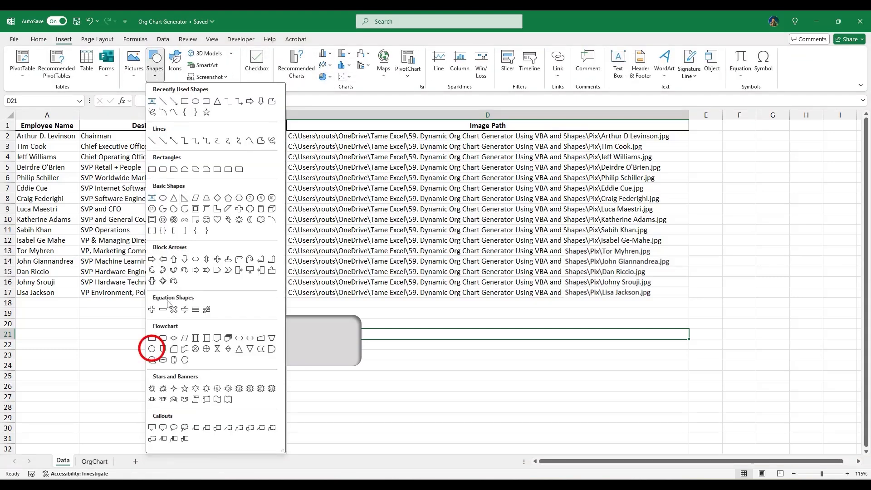
pyautogui.click(151, 349)
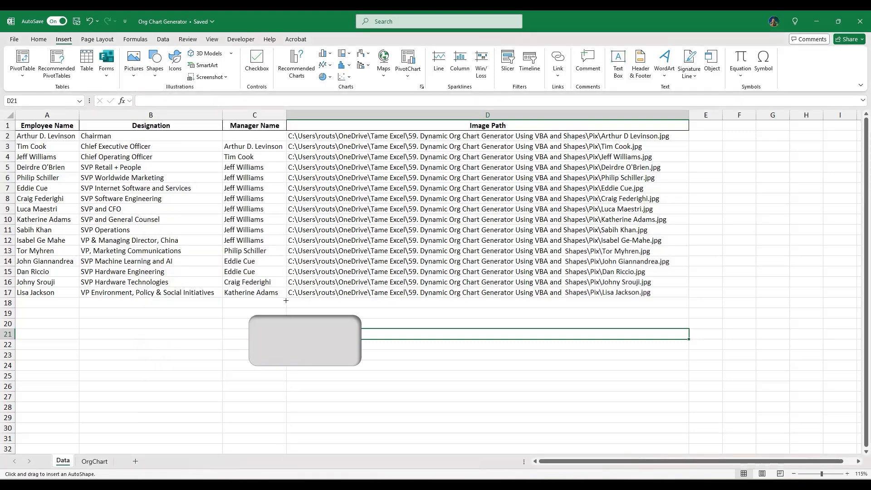
pyautogui.moveTo(285, 301); pyautogui.dragTo(321, 336)
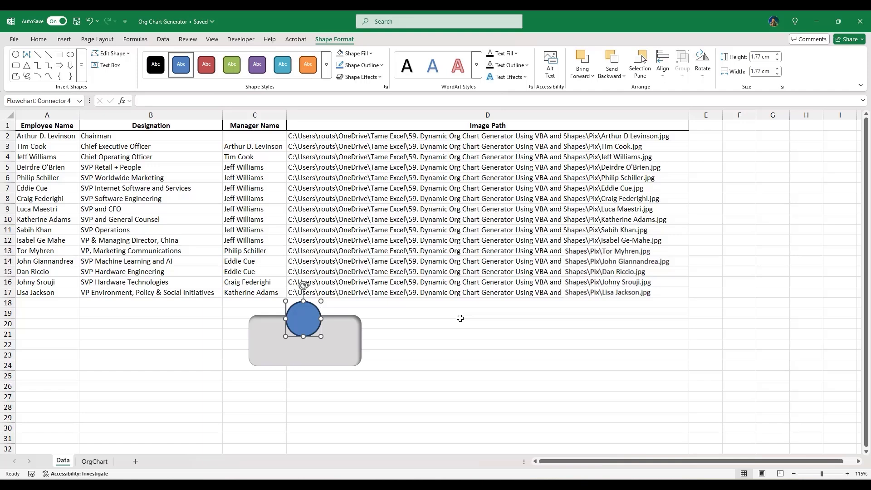
# - Name the circle EmployeePic
pyautogui.click(60, 102)
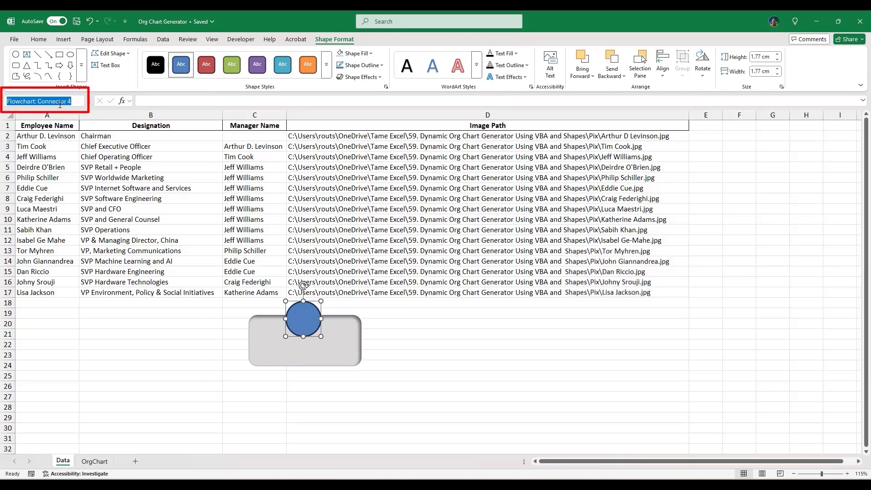
pyautogui.write('EmployeePic')
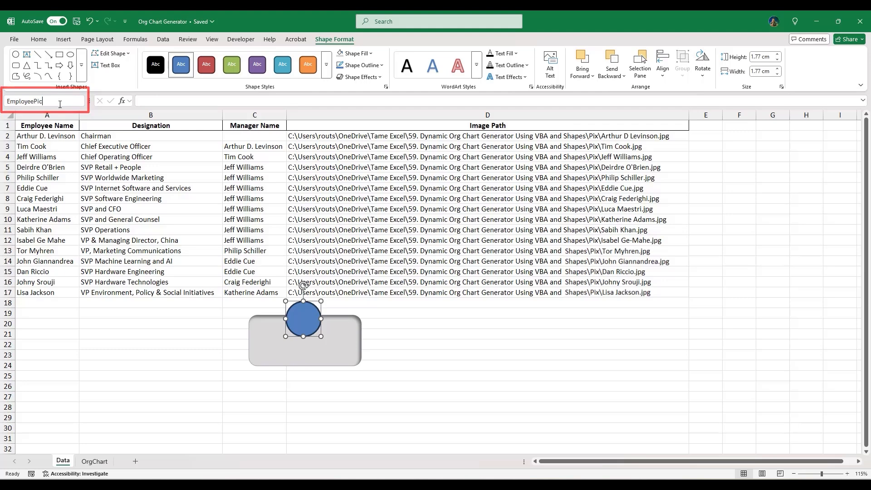
pyautogui.press('Return')
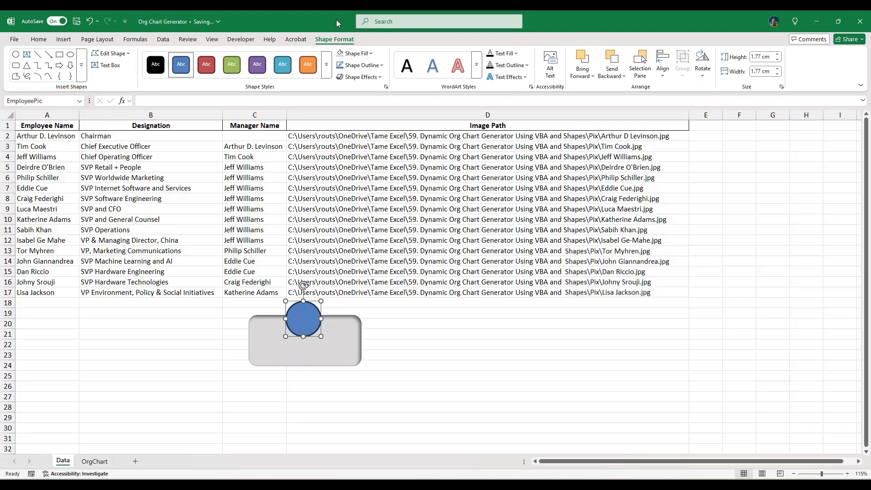
# - Set the circle's outline weight to 1½ pt
pyautogui.click(361, 65)
pyautogui.moveTo(360, 261)
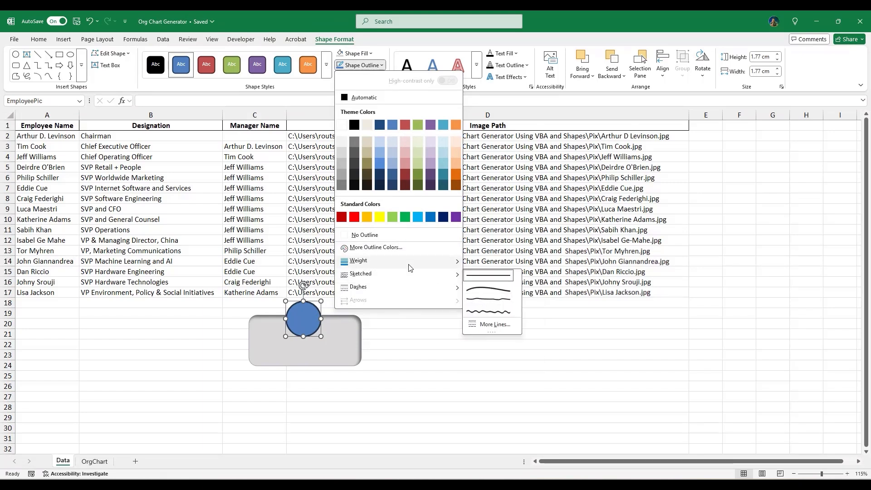
pyautogui.moveTo(410, 267)
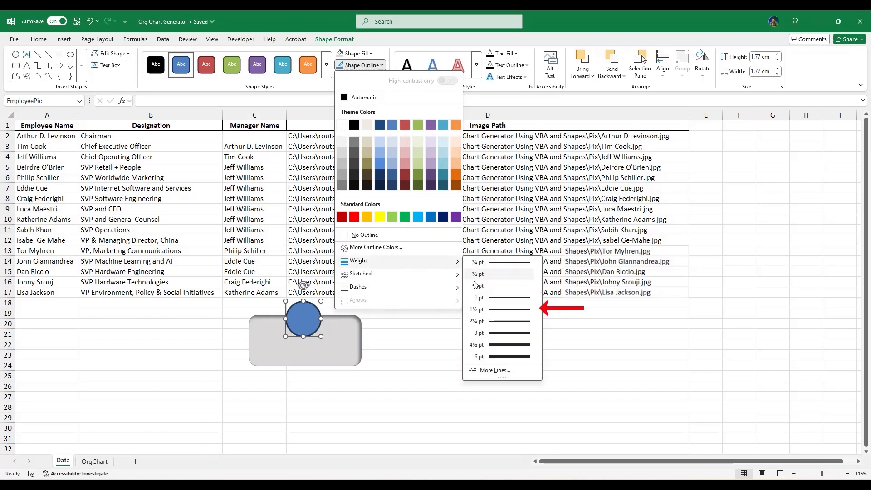
pyautogui.click(507, 310)
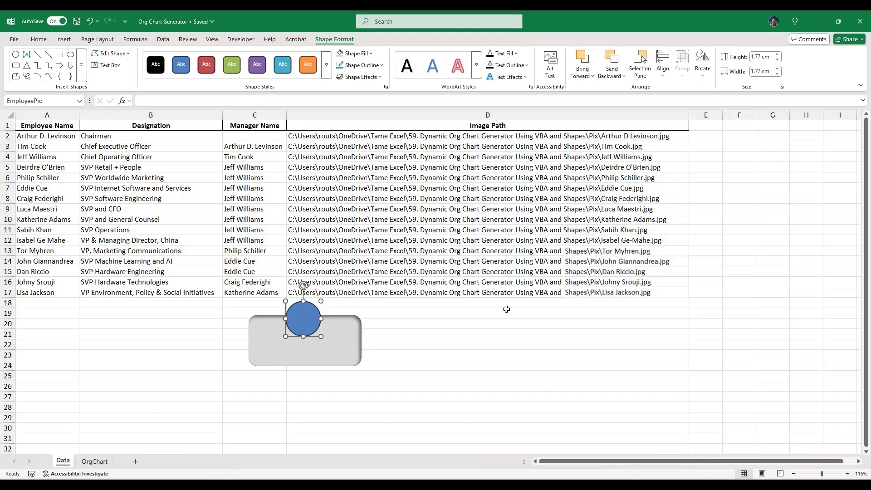
# - Align the circle and the rounded rectangle to a common horizontal center, and leave only the circle selected
pyautogui.keyDown('shift'); pyautogui.click(341, 348); pyautogui.keyUp('shift')
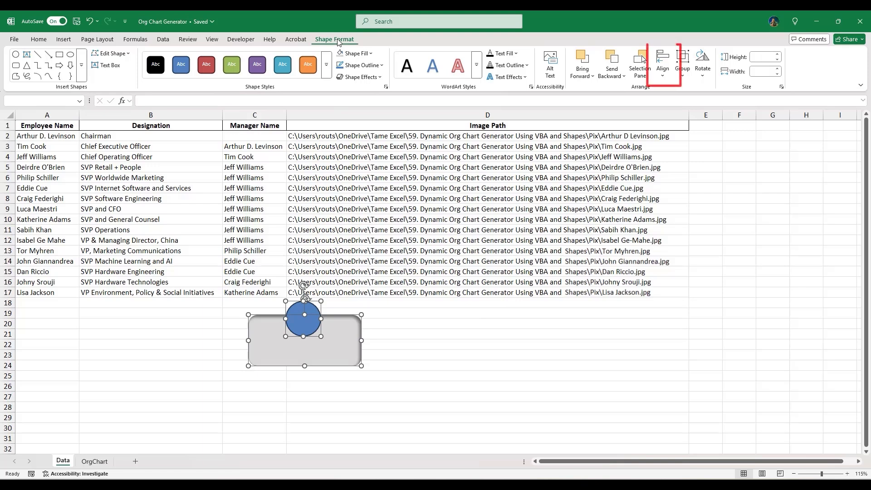
pyautogui.click(662, 68)
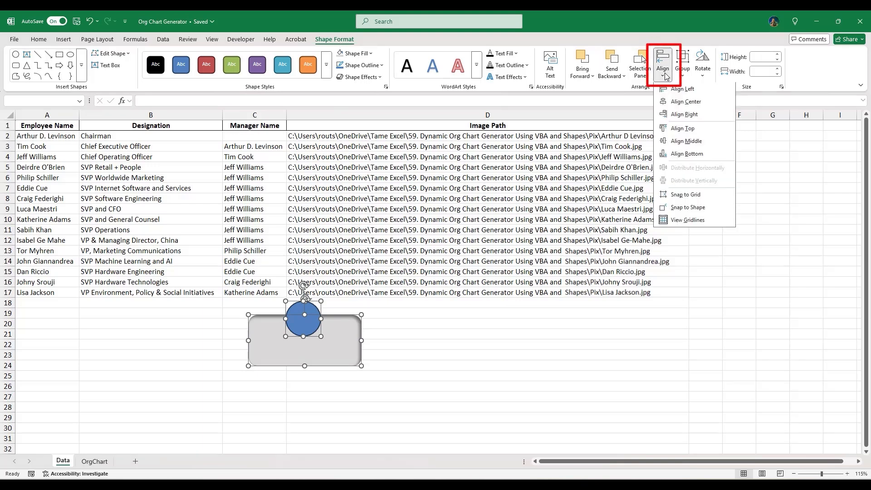
pyautogui.click(680, 107)
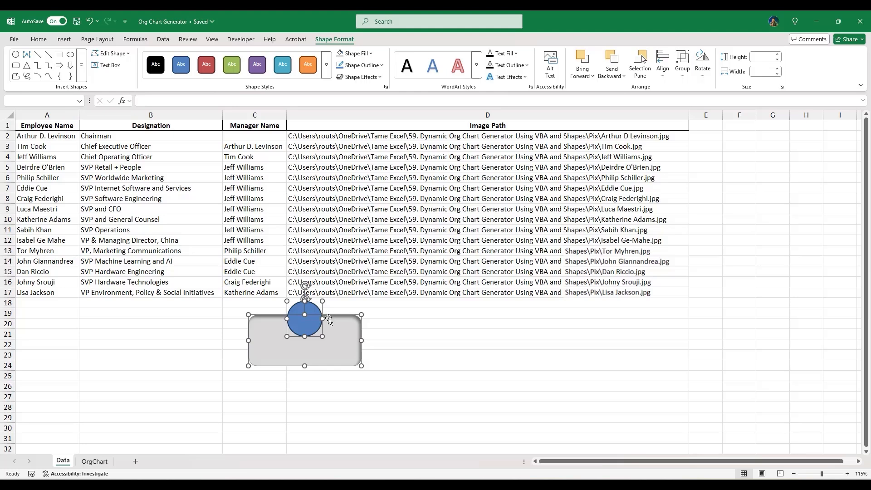
pyautogui.click(401, 337)
pyautogui.click(301, 327)
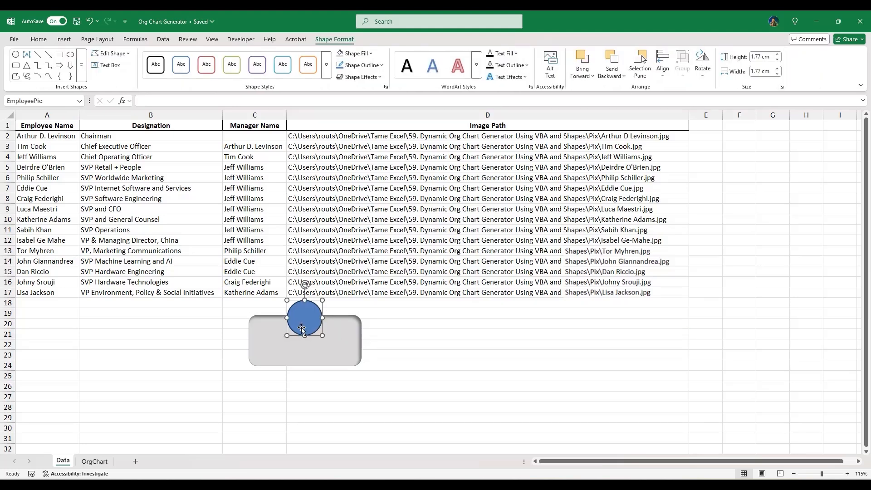
# - Nudge the EmployeePic circle slightly upward so it sits a little higher over the rounded rectangle's upper edge
pyautogui.press('Up')
pyautogui.press('Up')
pyautogui.press('Up')
pyautogui.press('Up')
pyautogui.press('Up')
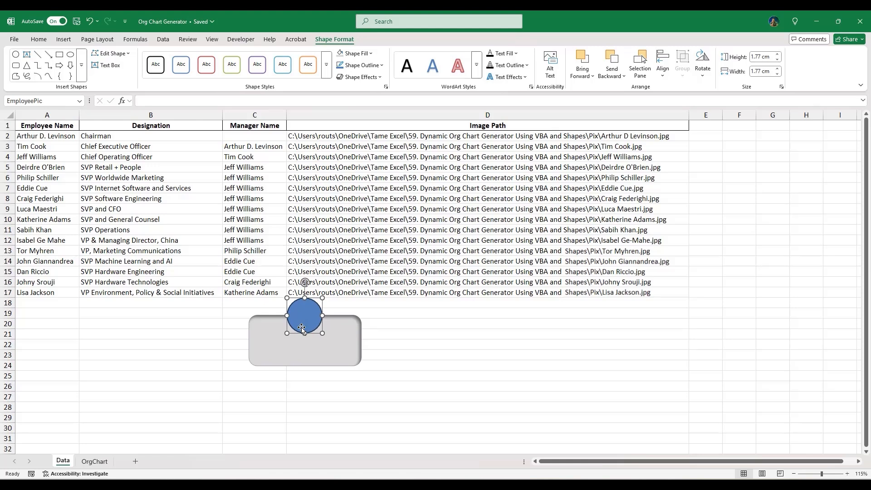
# - Group the circle and the rounded rectangle into a single object
pyautogui.keyDown('shift'); pyautogui.click(266, 340); pyautogui.keyUp('shift')
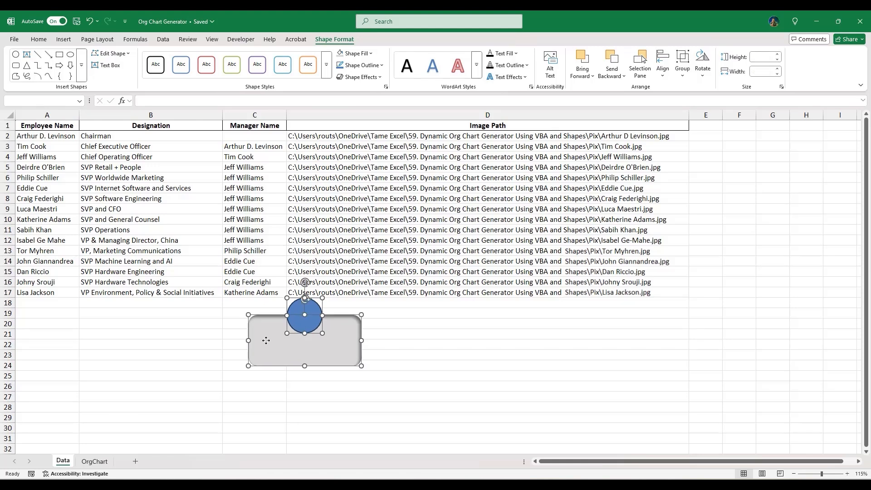
pyautogui.rightClick(266, 340)
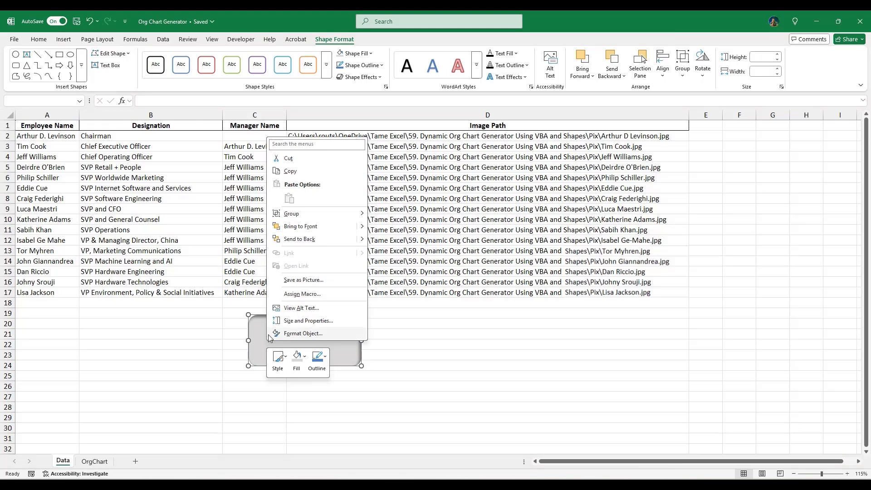
pyautogui.moveTo(316, 213)
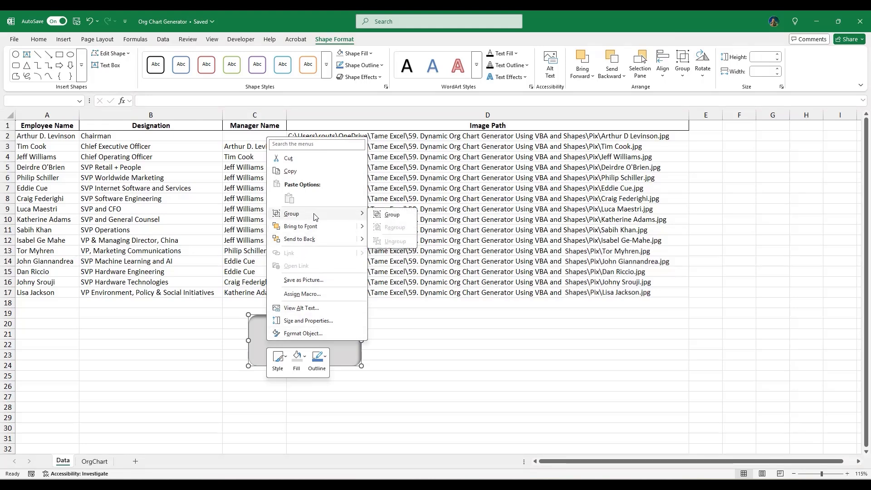
pyautogui.click(391, 218)
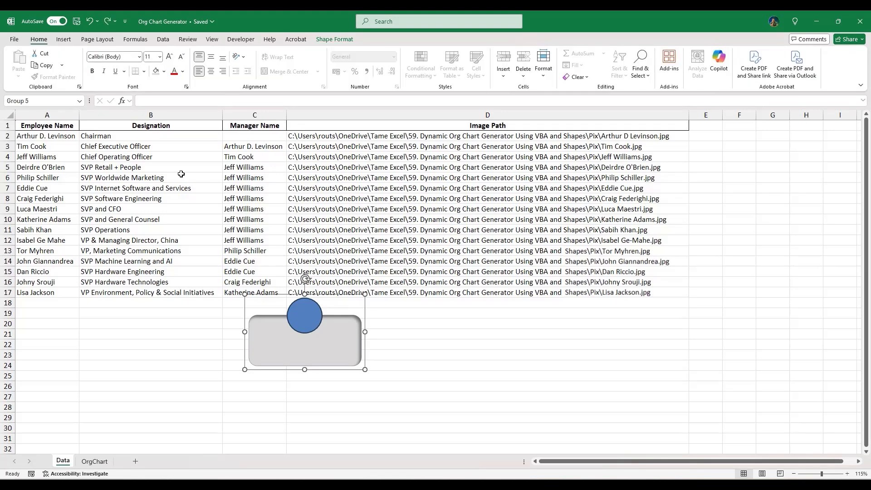
# - Name the group OrgNode and move it beside the data table, over columns E to H at about rows 3 to 10
pyautogui.click(36, 101)
pyautogui.write('OrgNode')
pyautogui.press('Return')
pyautogui.moveTo(304, 343); pyautogui.dragTo(749, 199)
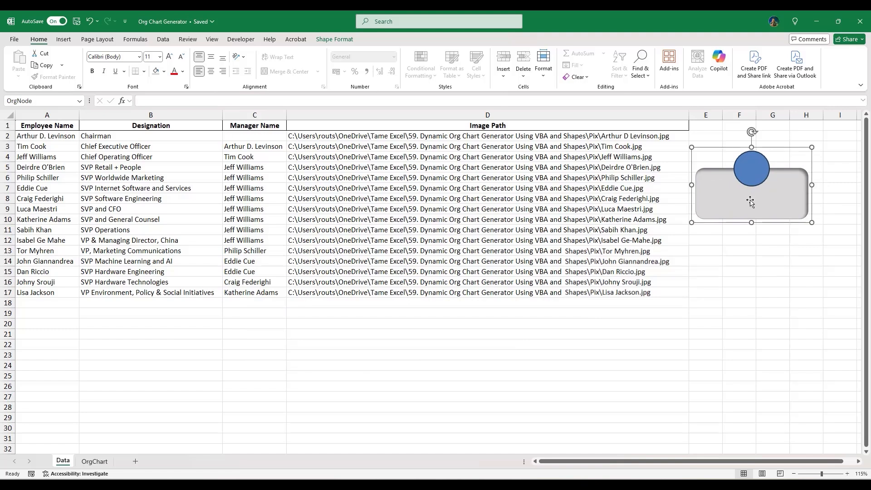
pyautogui.moveTo(37, 303); pyautogui.dragTo(428, 385)
pyautogui.click(703, 232)
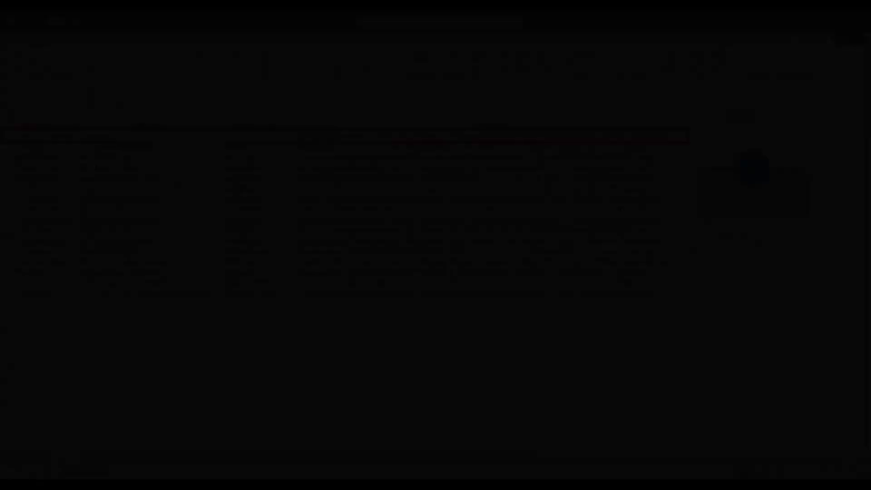
pyautogui.moveTo(431, 51)
pyautogui.mouseDown()
pyautogui.moveTo(392, 86)
pyautogui.moveTo(427, 56)
pyautogui.mouseUp()
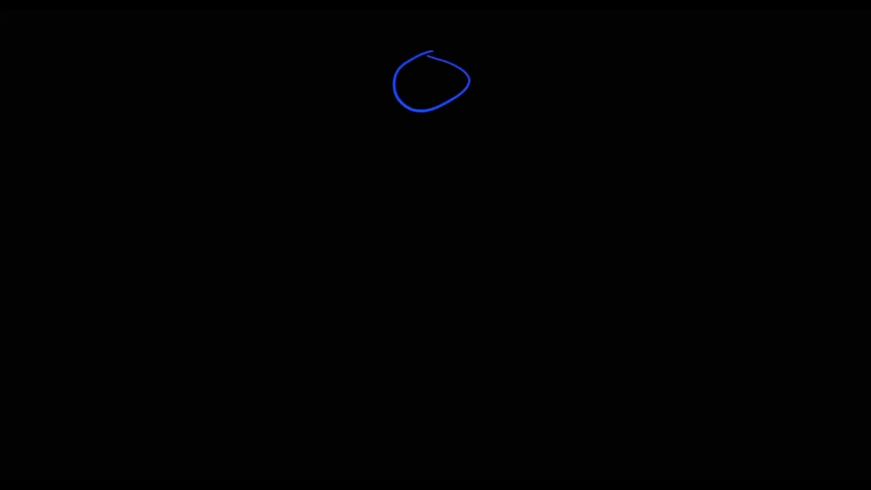